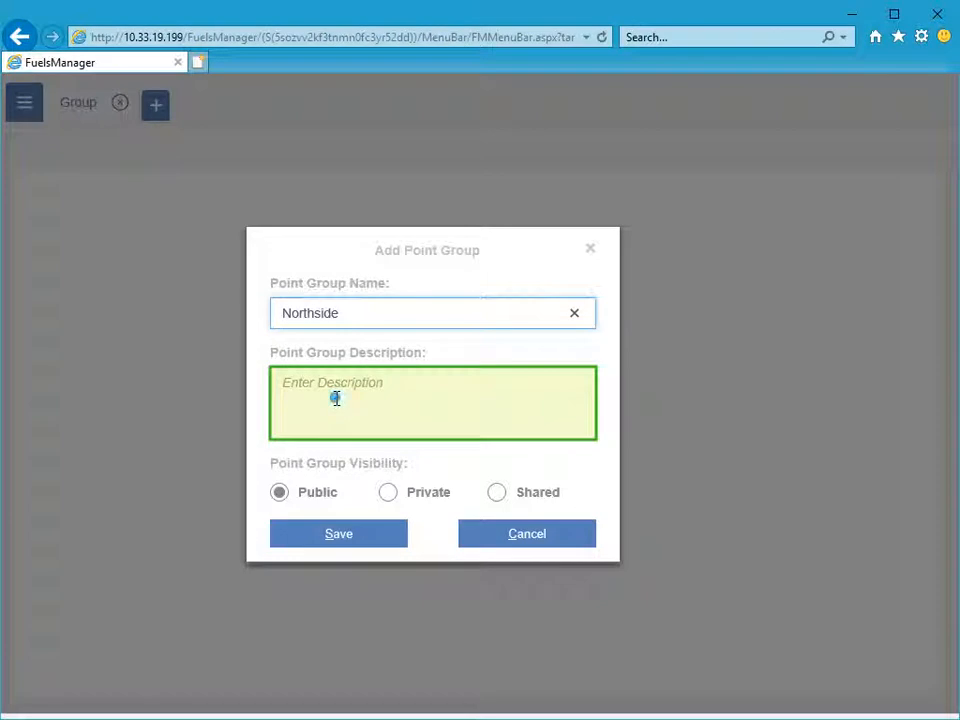
Describe the Northside point group as "North Tank levels - dynamic", set its visibility to Shared and save it.
type("levels - dynamic")
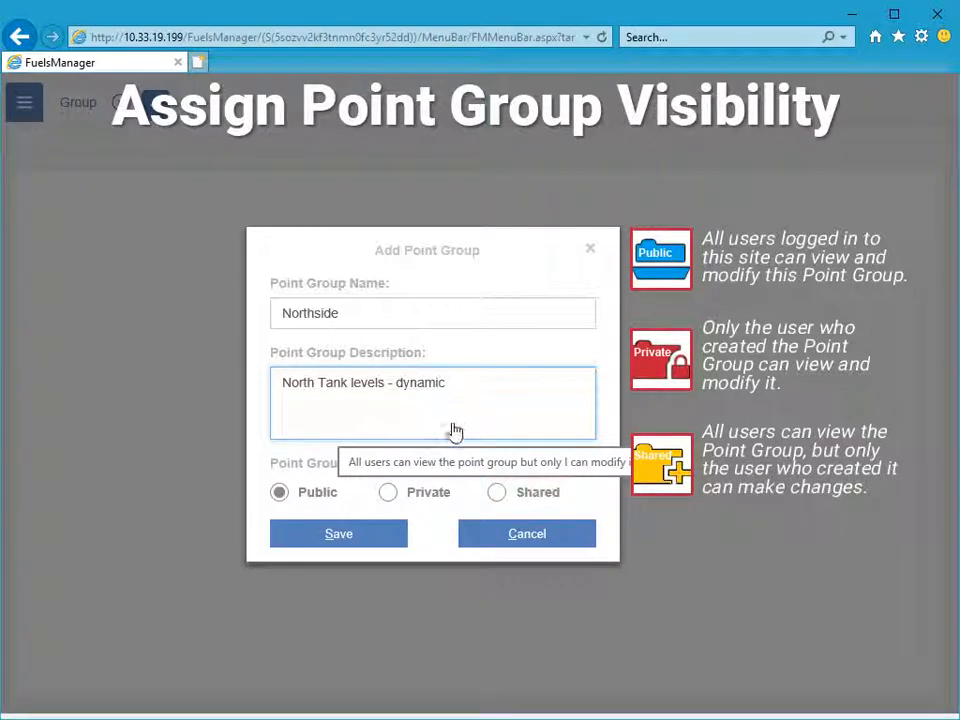
left_click(496, 497)
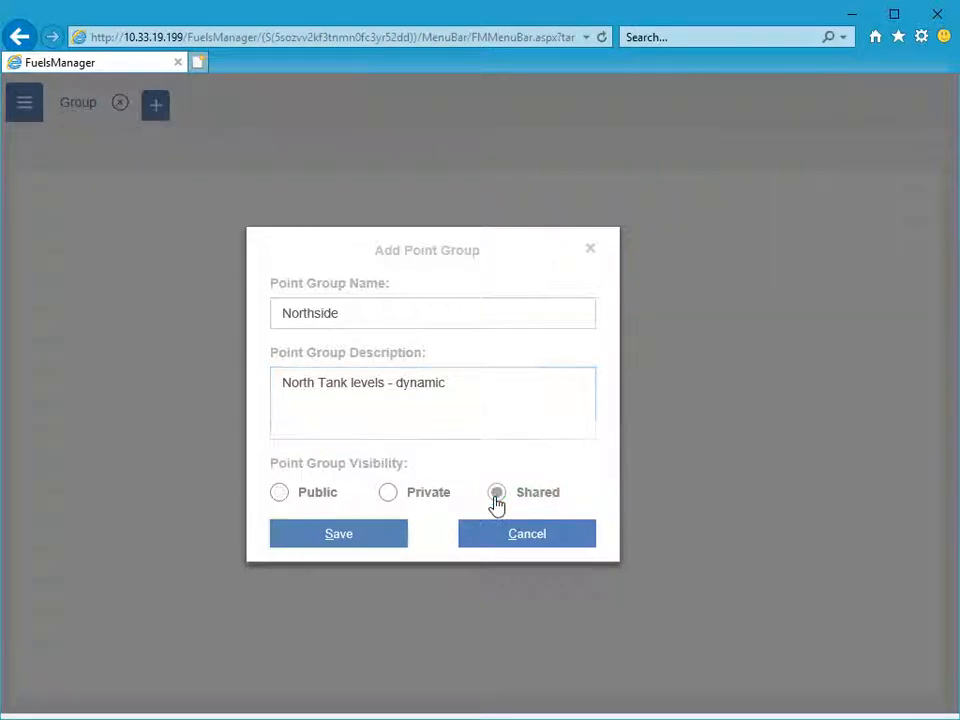
left_click(352, 538)
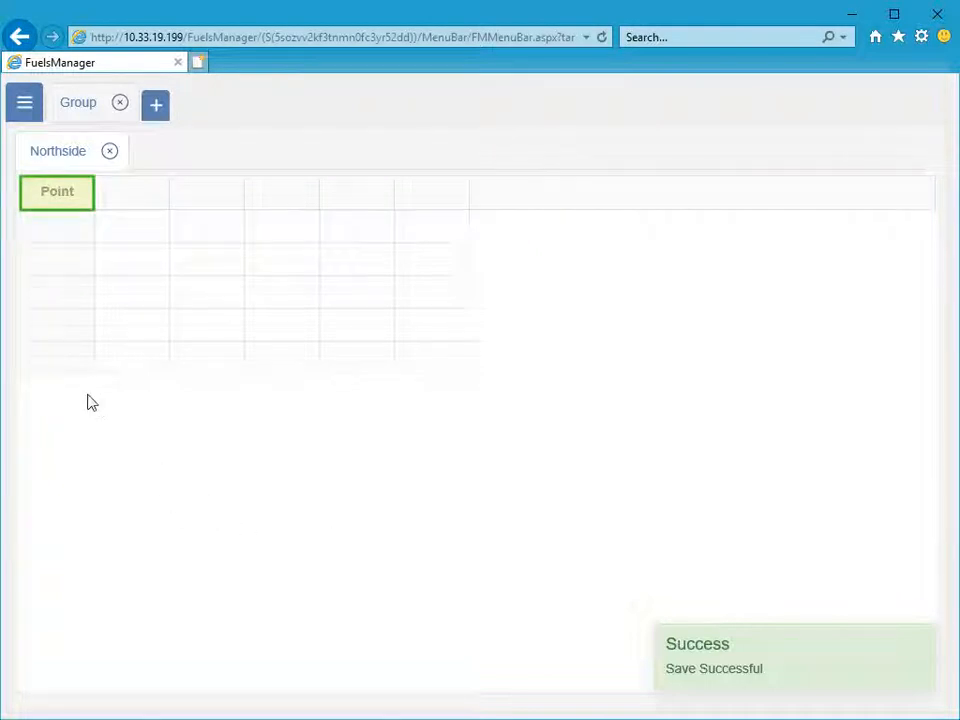
Filter the Point column by point type Tank and point category North Tank Farm.
right_click(52, 204)
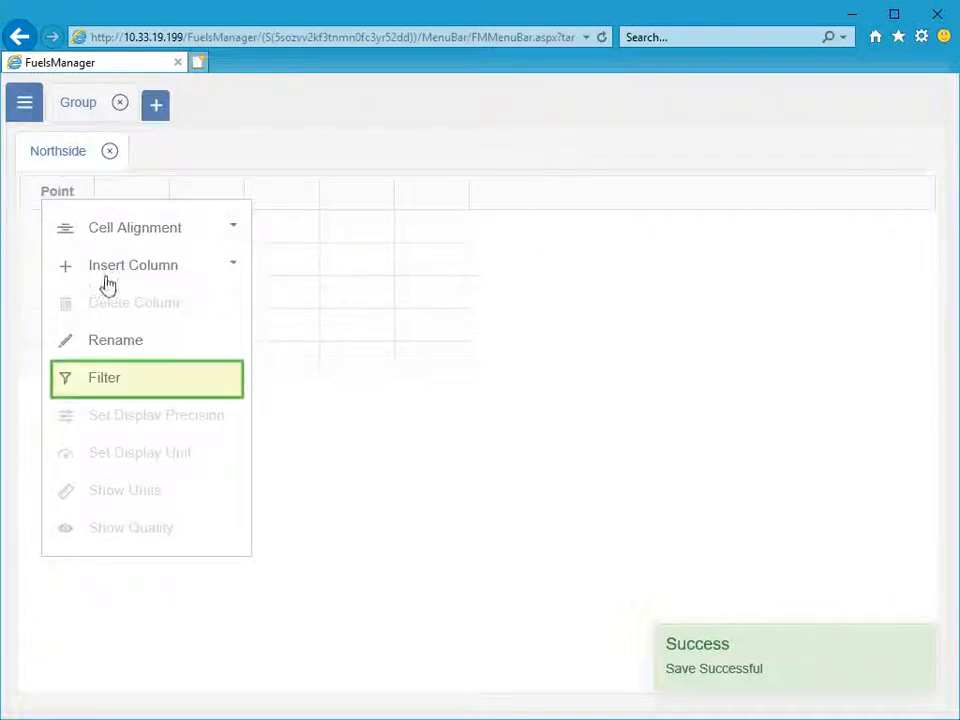
left_click(114, 377)
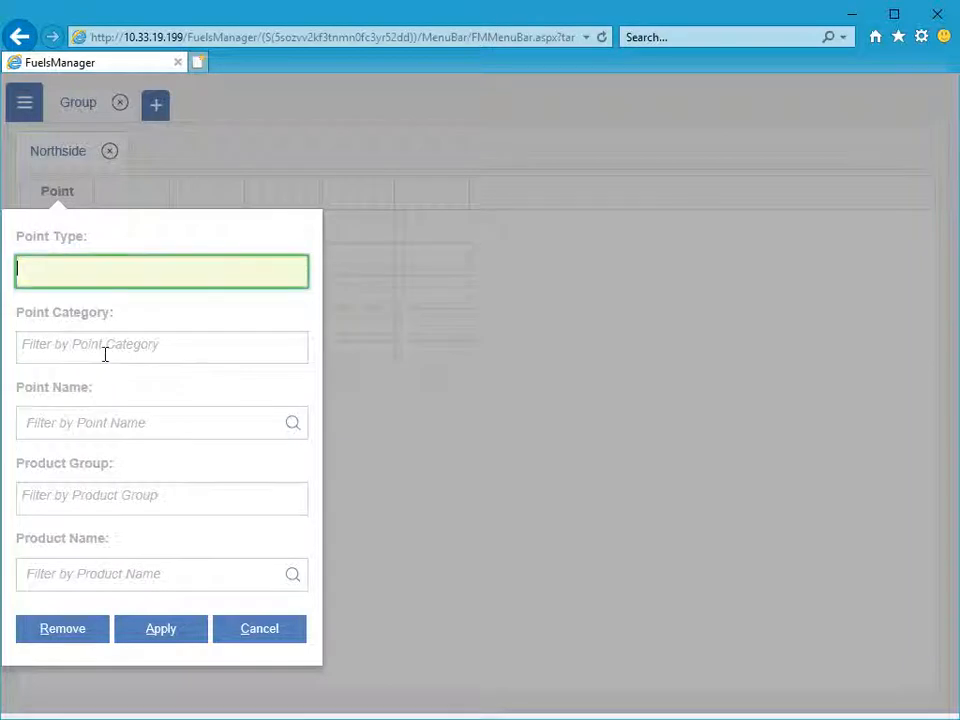
left_click(100, 273)
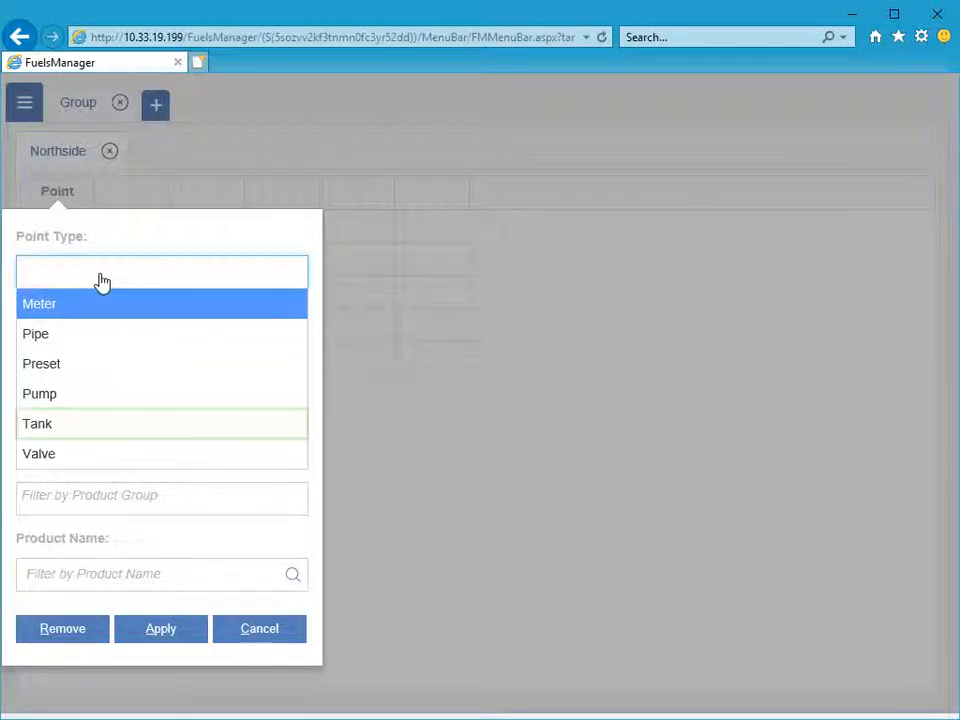
left_click(86, 427)
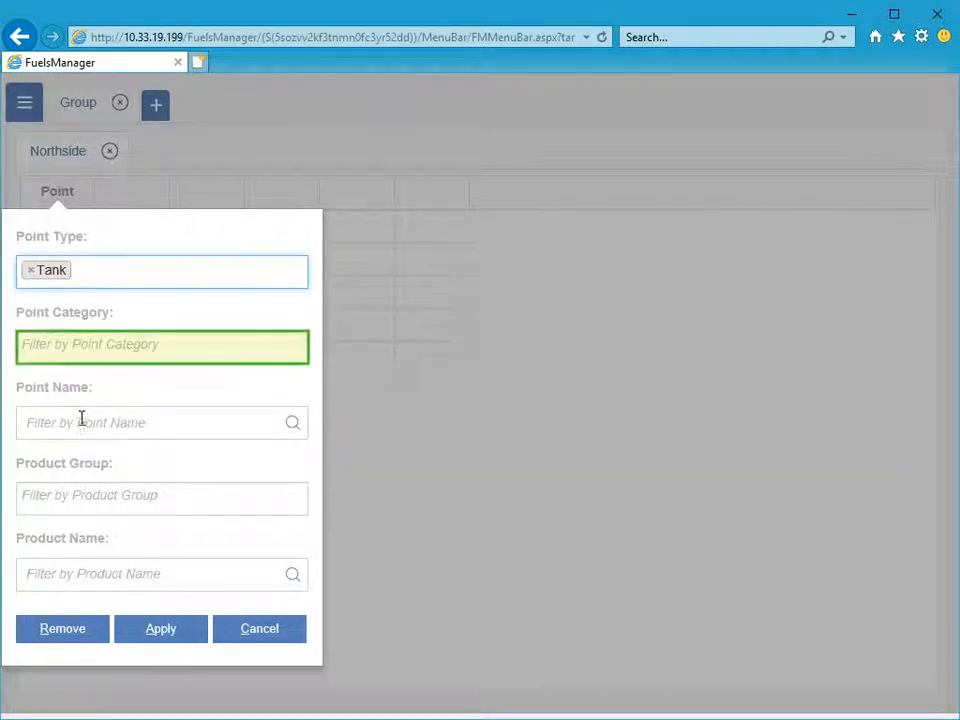
left_click(66, 346)
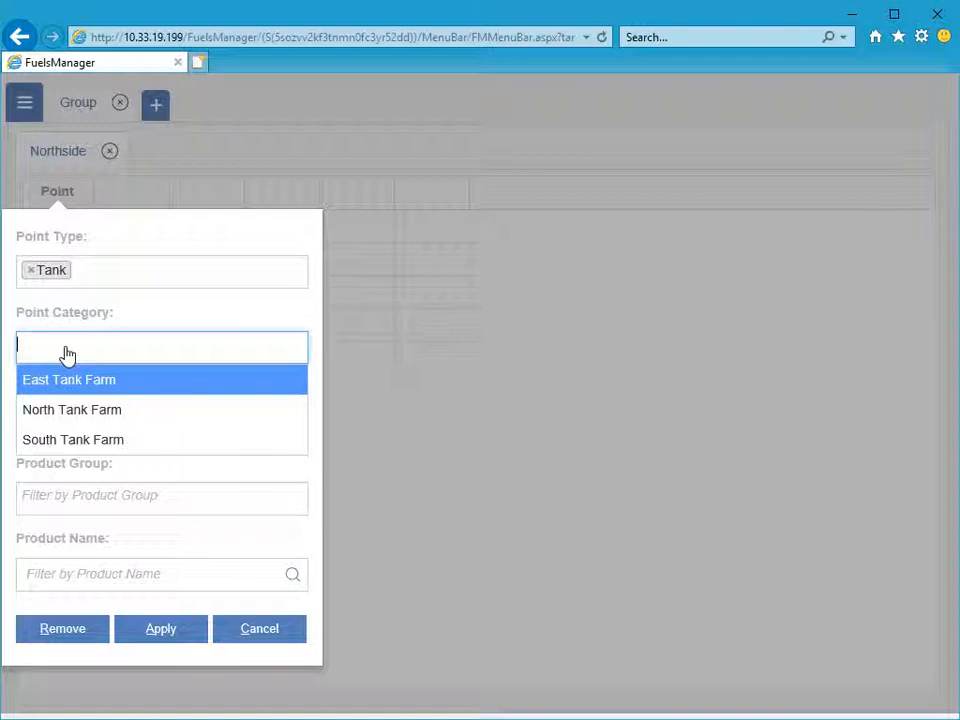
left_click(76, 418)
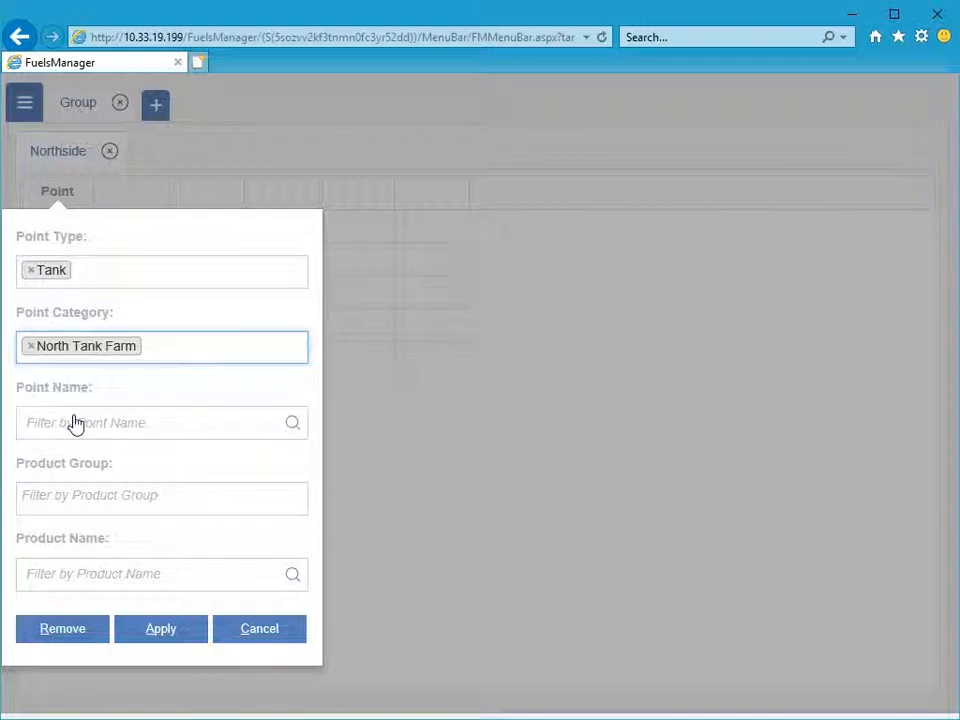
left_click(162, 637)
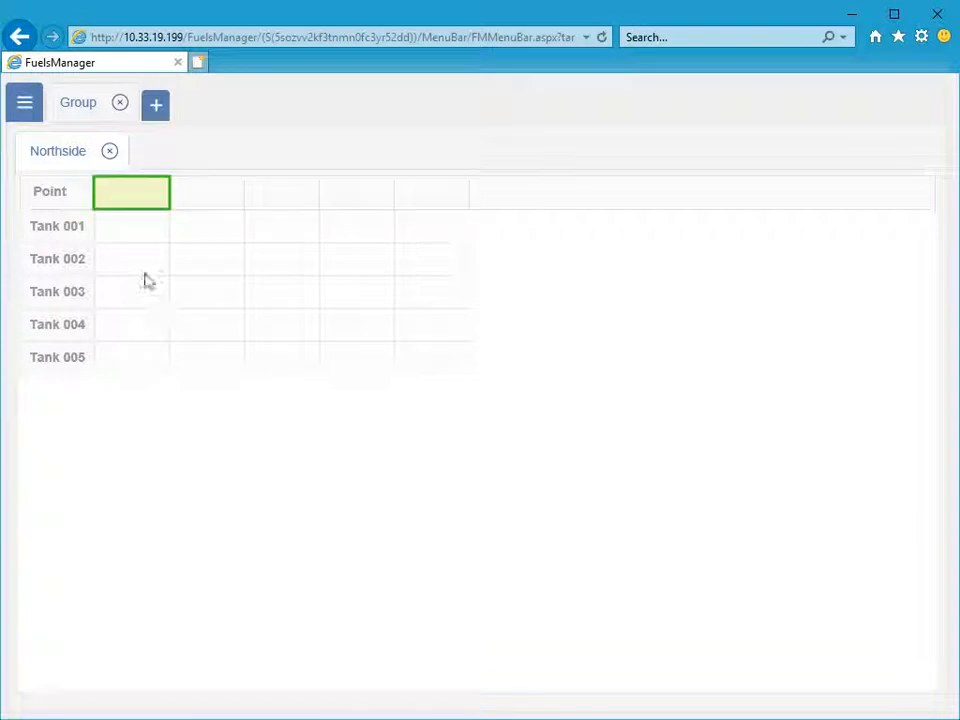
Insert tag columns for Level Product, Level Product High Alarm, Level Product Low Alarm, Level Product Max Op Alarm and Level Water next to the Point column.
right_click(146, 197)
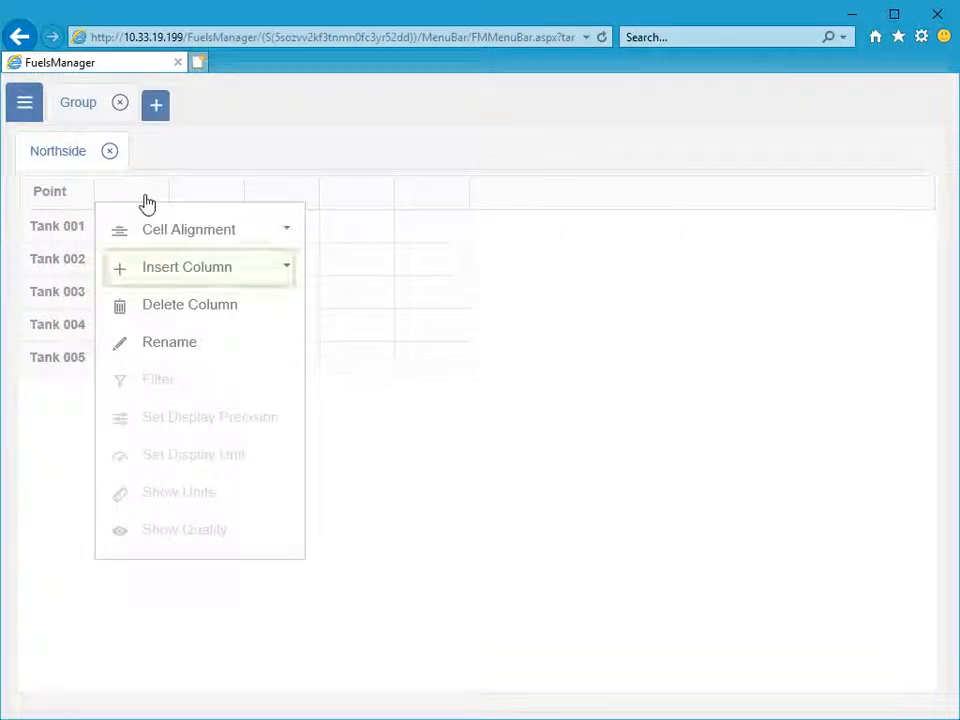
left_click(200, 283)
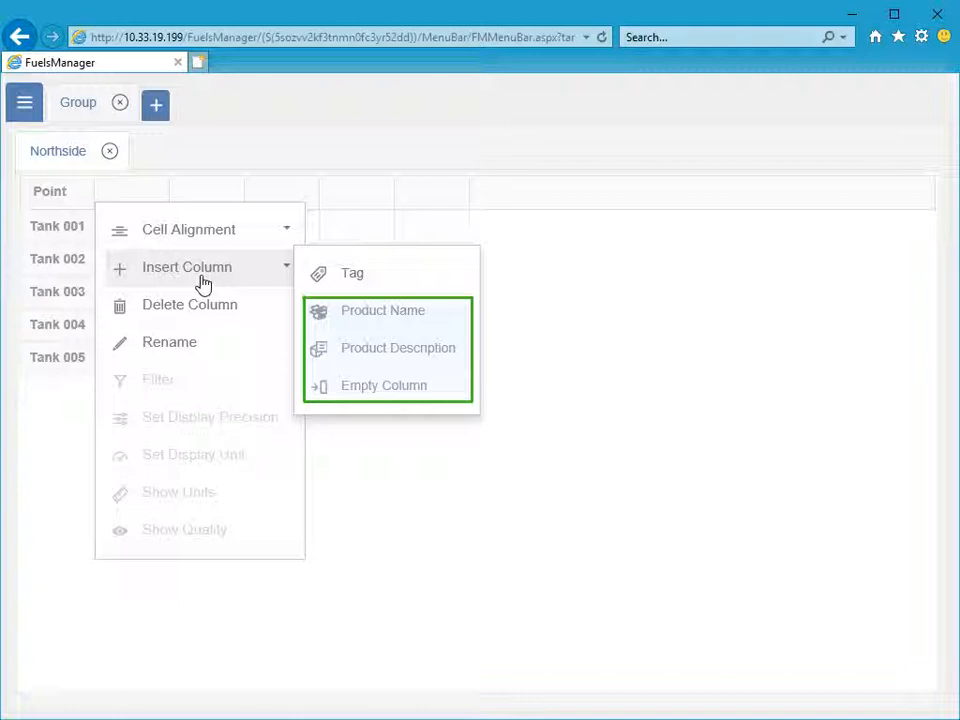
left_click(375, 279)
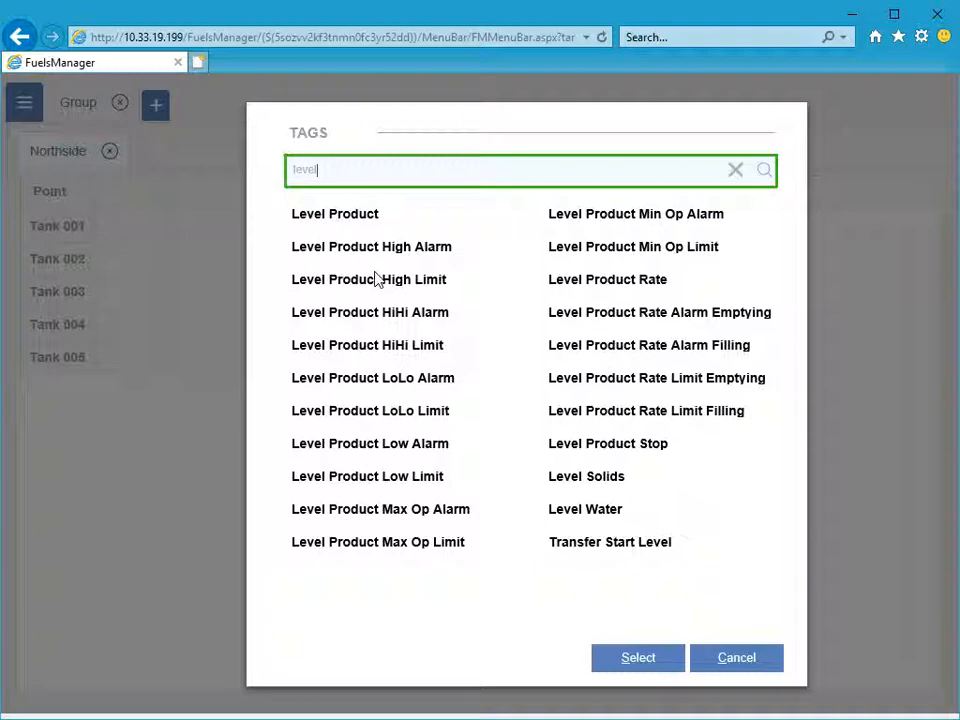
key("Tab")
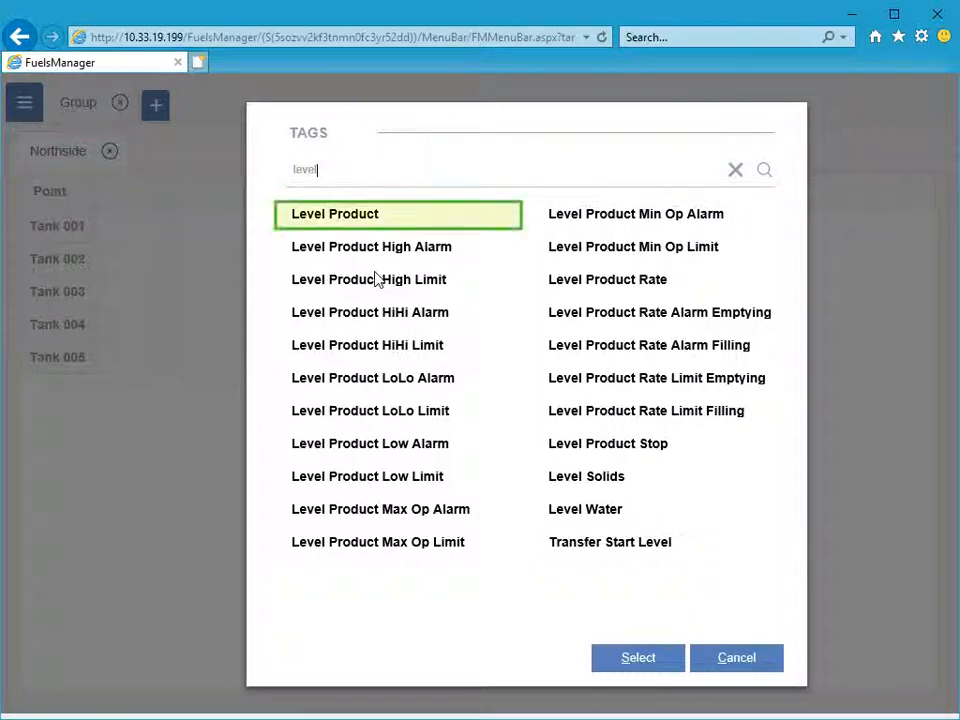
left_click(366, 222)
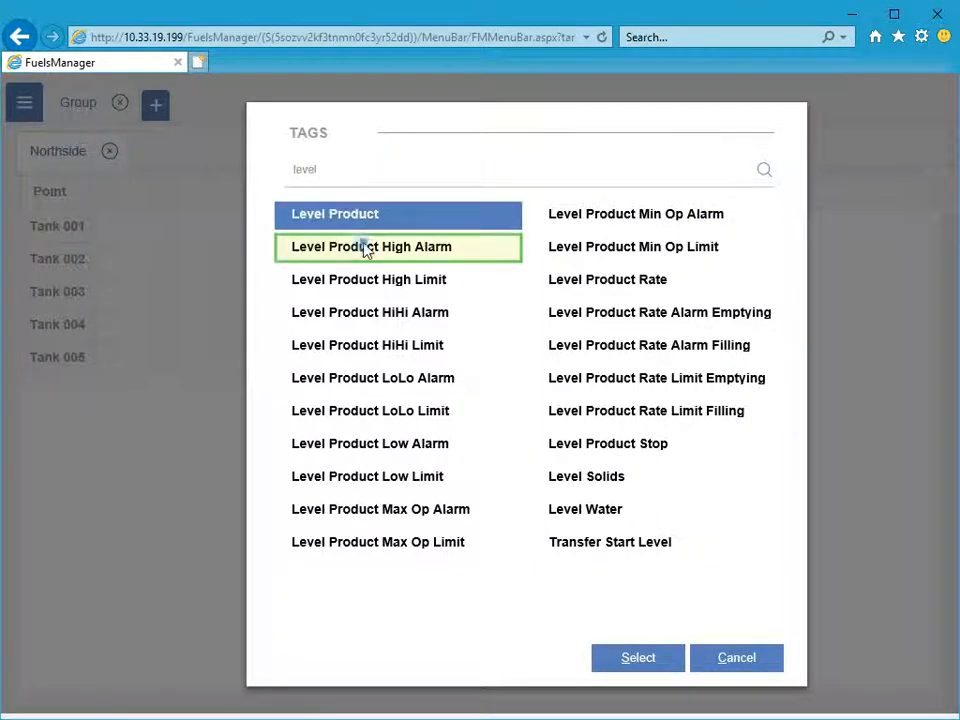
left_click(368, 251)
left_click(372, 446)
left_click(369, 512)
left_click(368, 547)
left_click(564, 516)
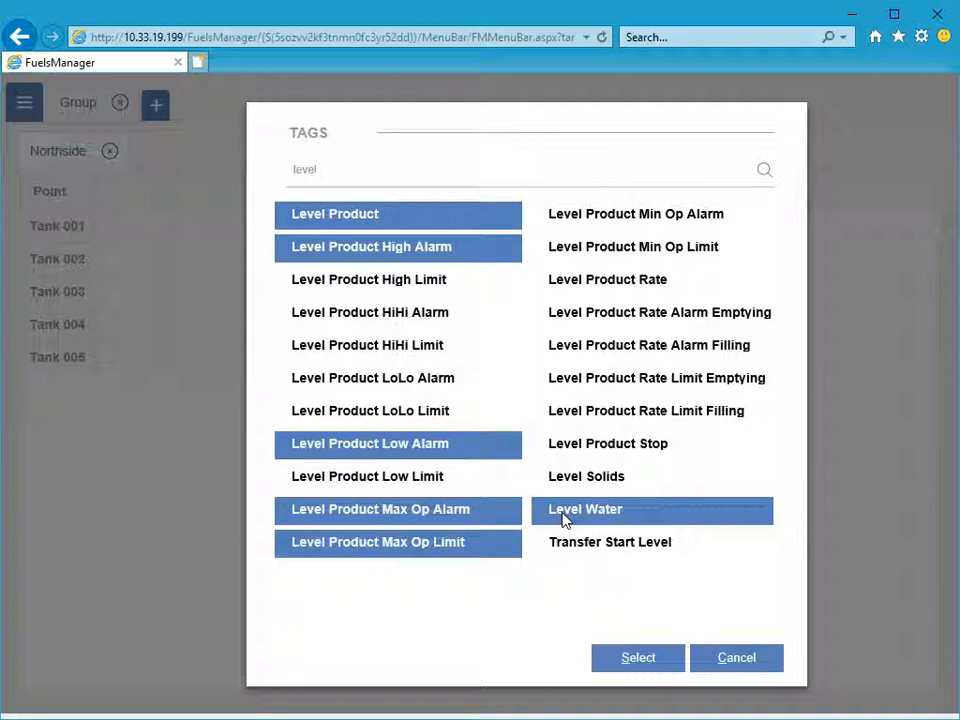
left_click(405, 556)
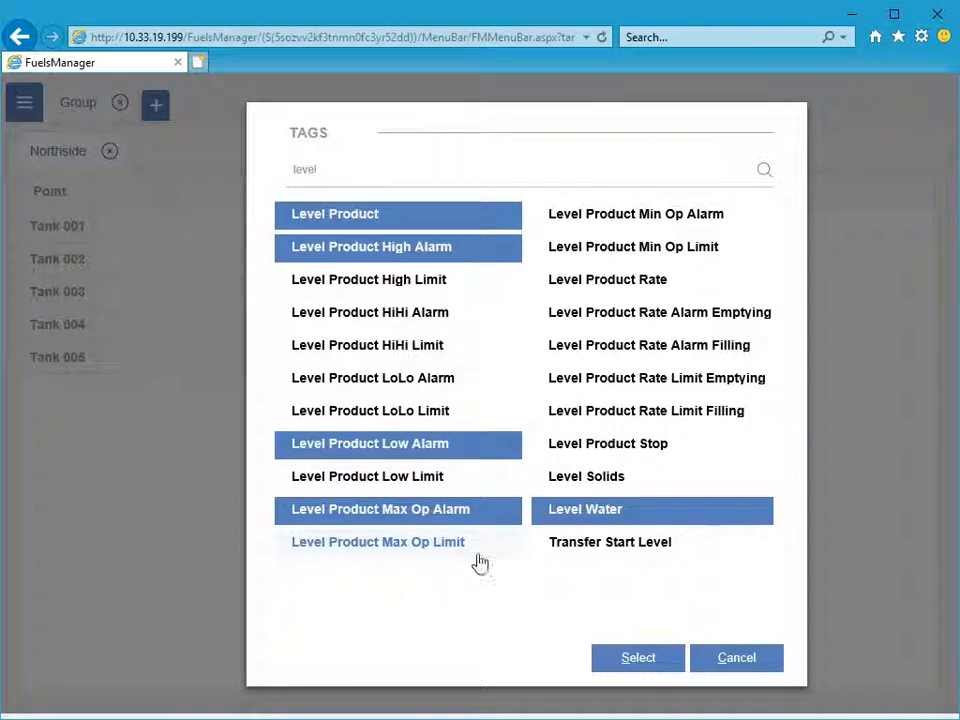
left_click(648, 668)
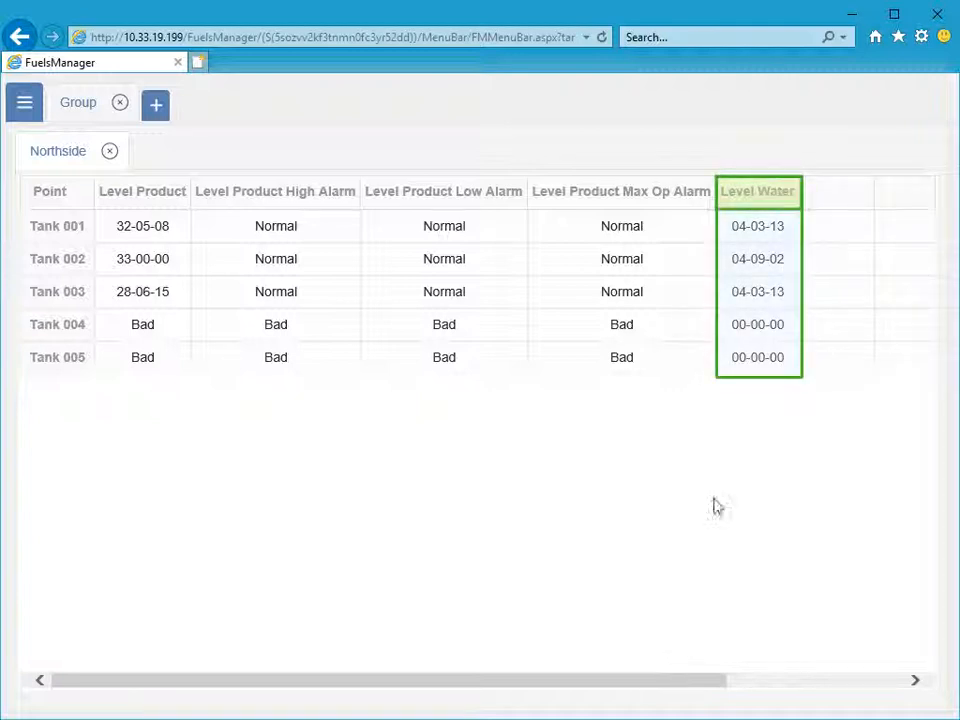
Insert a Volume Water tag column in front of the Level Water column.
left_click(729, 198)
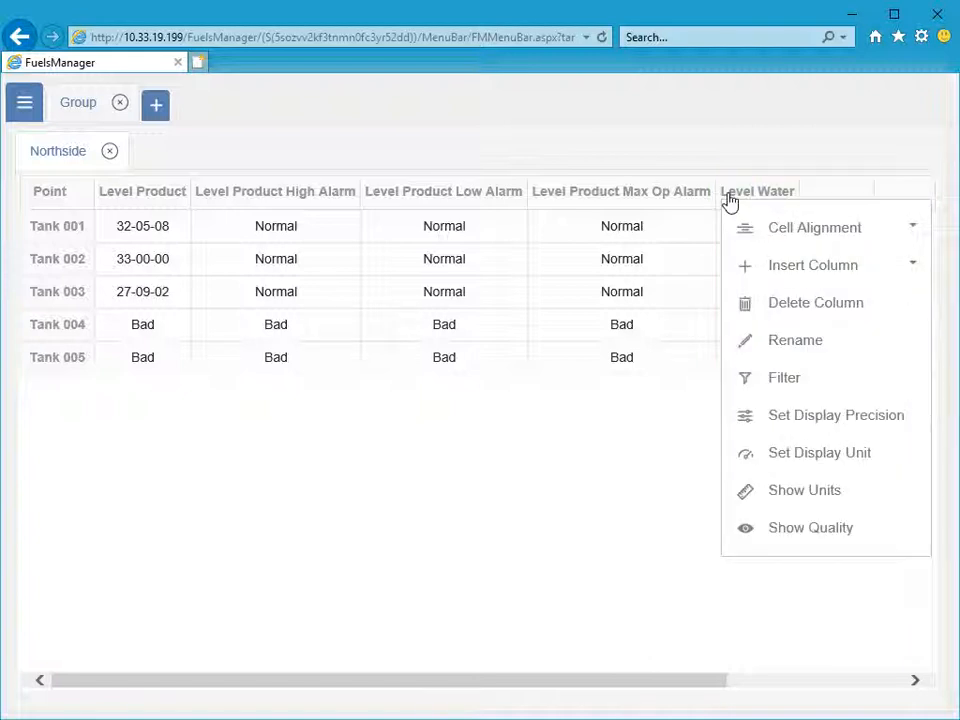
mouse_move(777, 270)
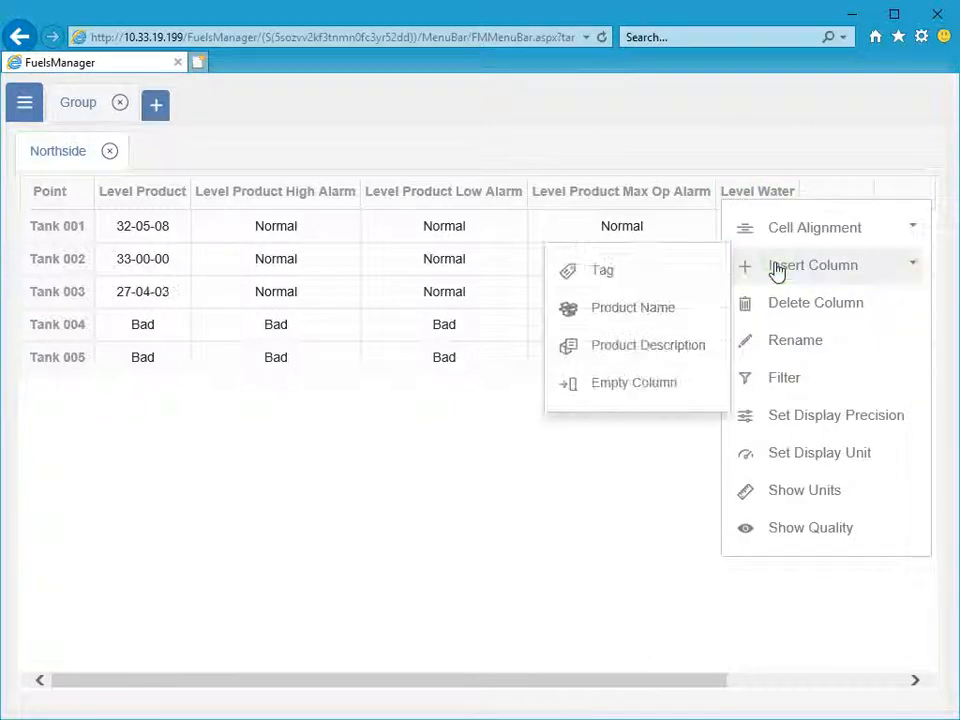
left_click(666, 278)
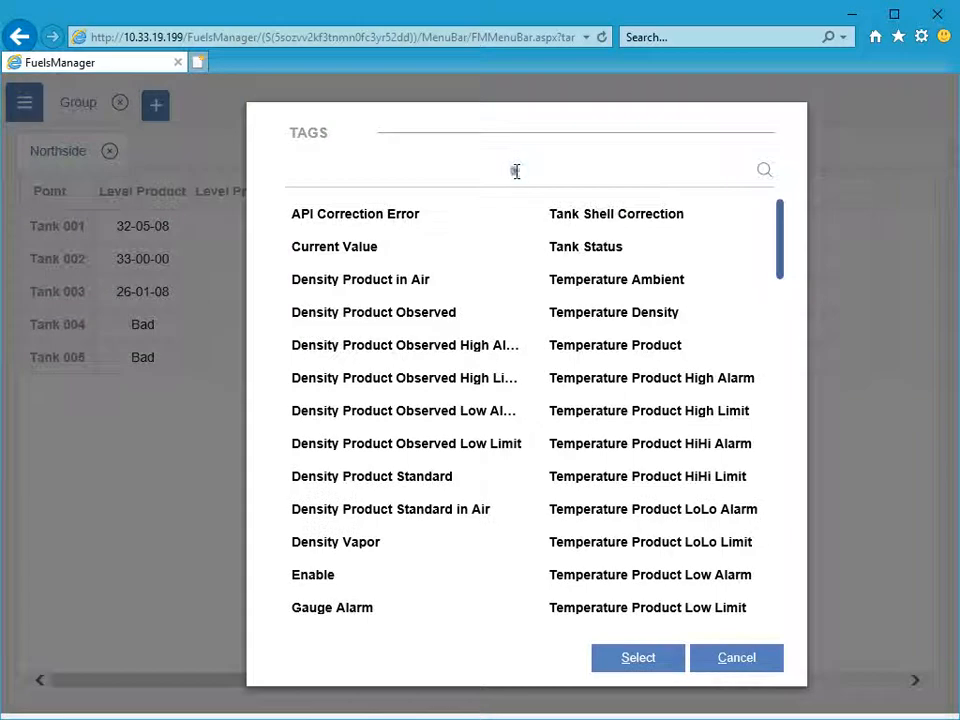
type("volume")
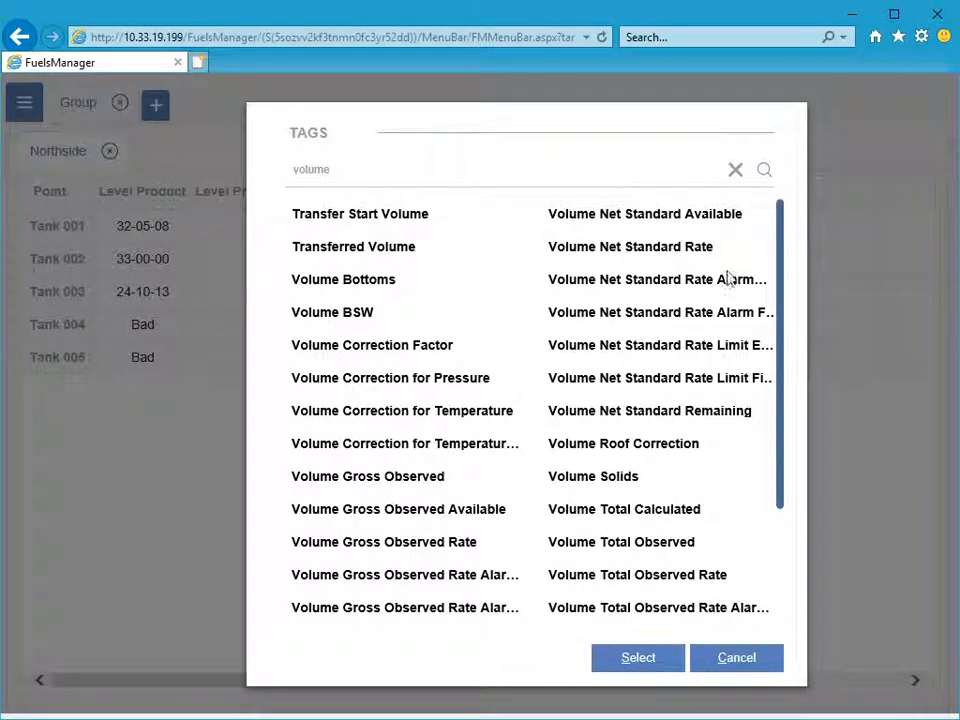
left_click_drag(782, 503, 791, 645)
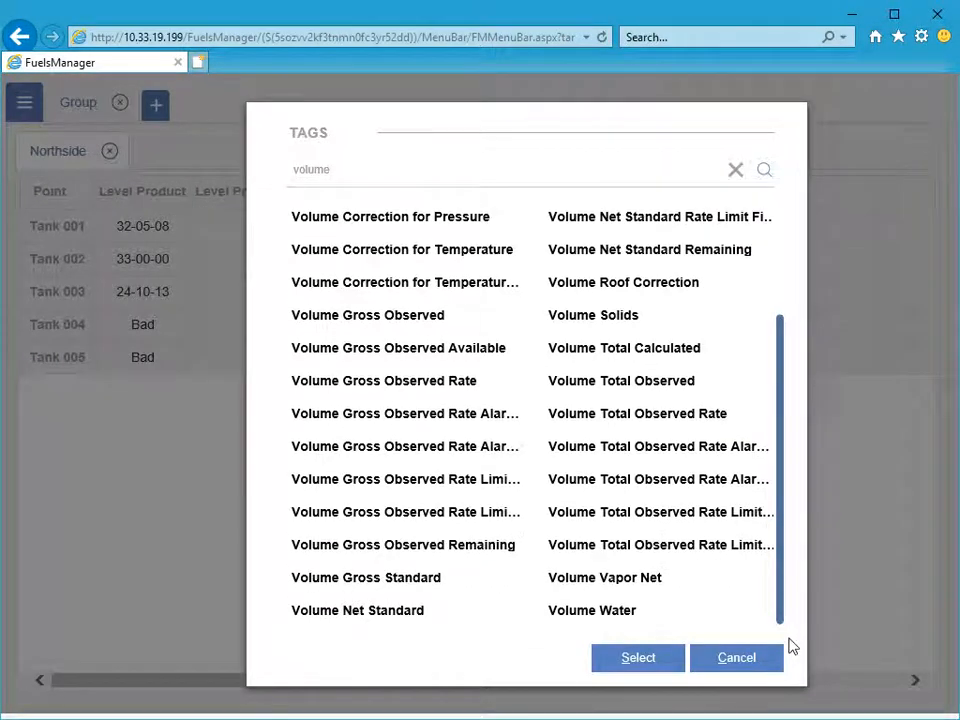
left_click(668, 616)
left_click(622, 665)
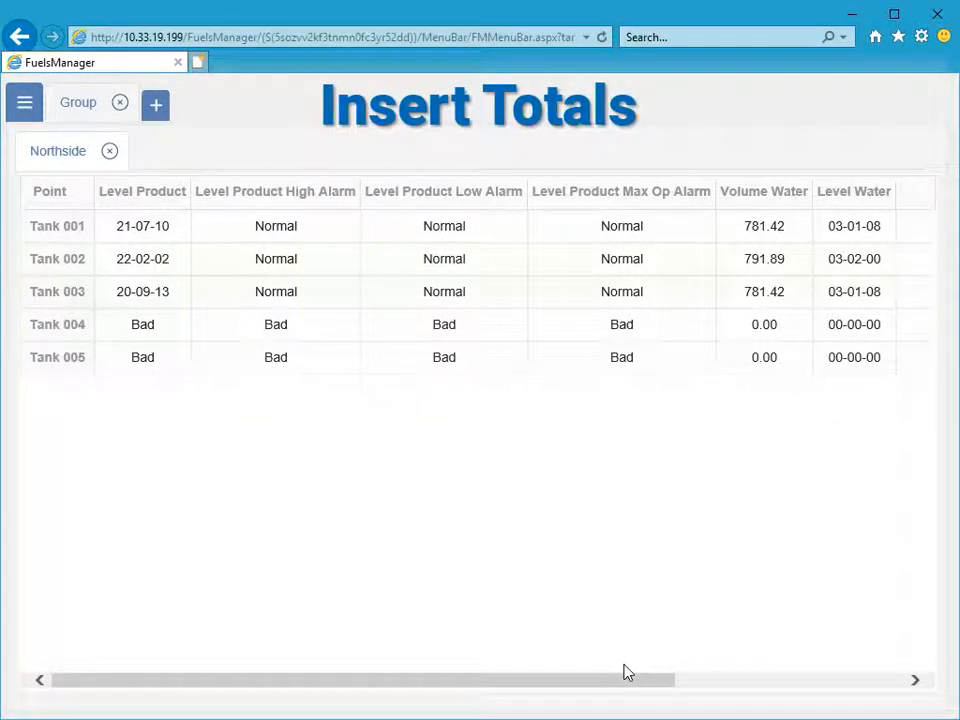
Insert a Total row into the point group and set its Volume Water cell to calculate the Sum.
right_click(321, 296)
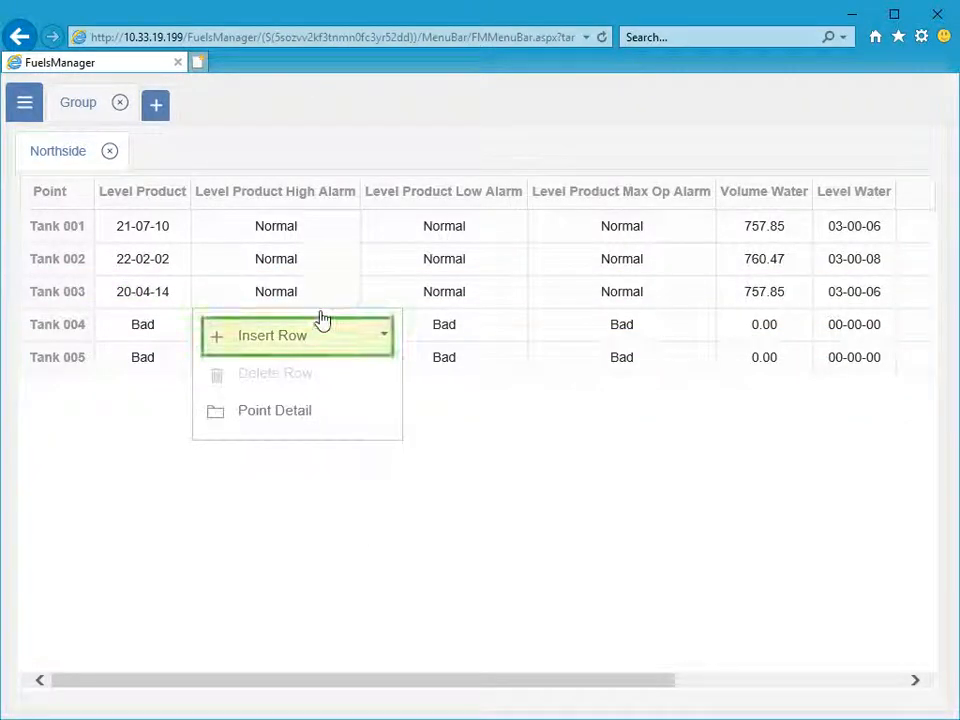
mouse_move(323, 350)
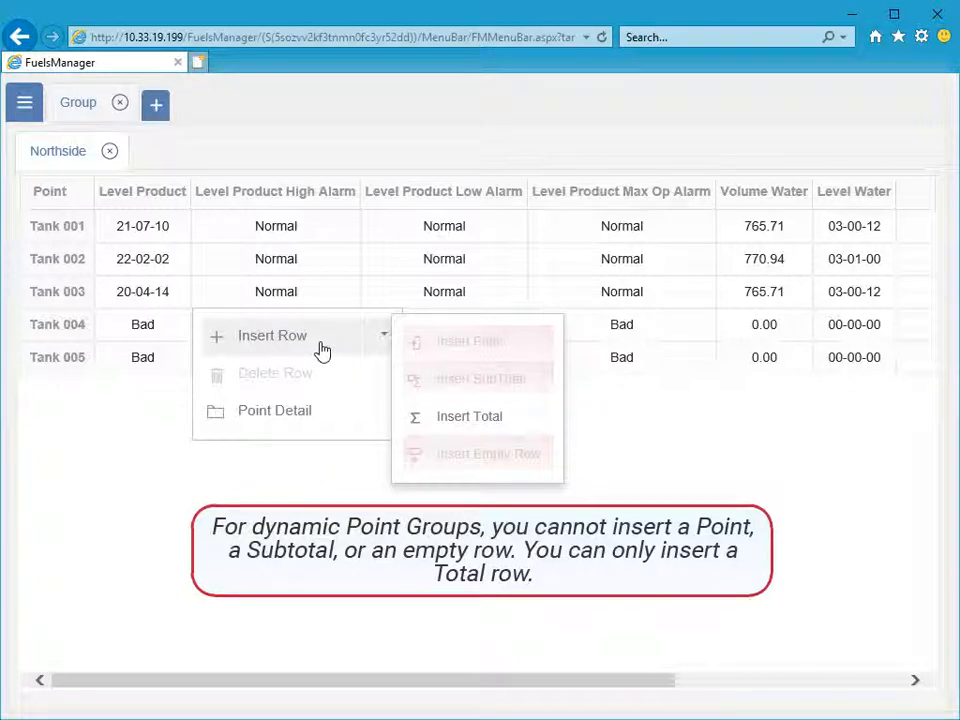
left_click(461, 420)
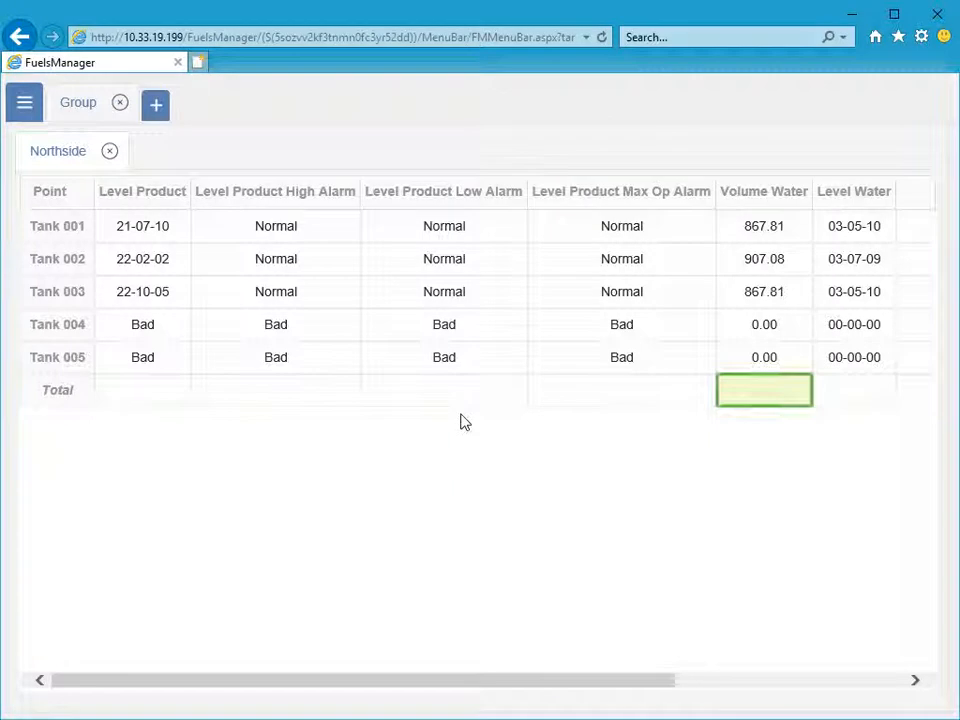
right_click(753, 397)
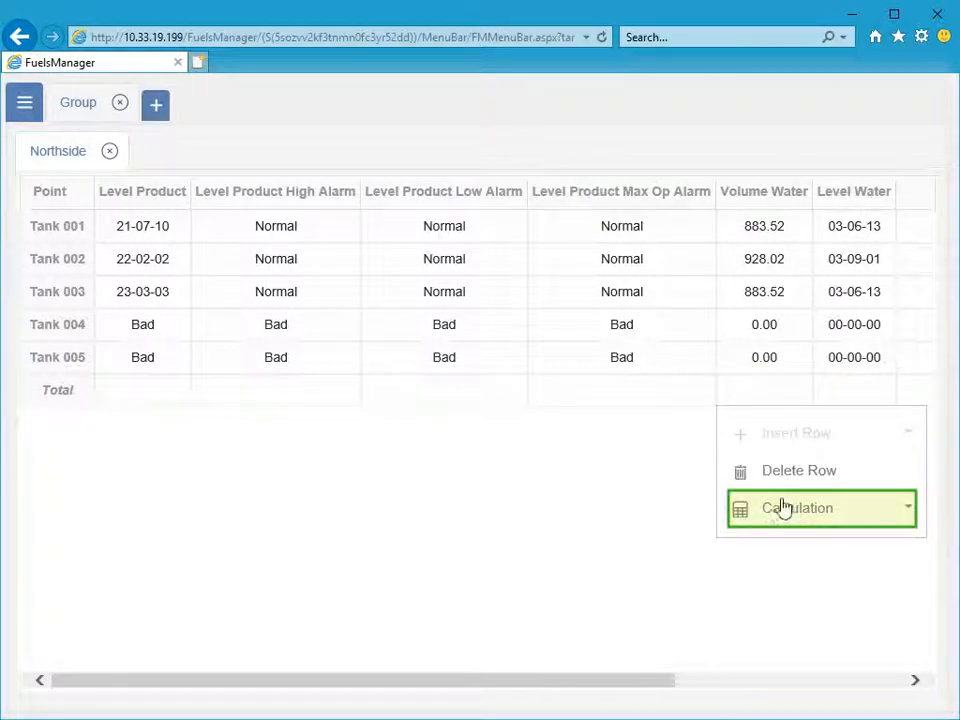
mouse_move(784, 518)
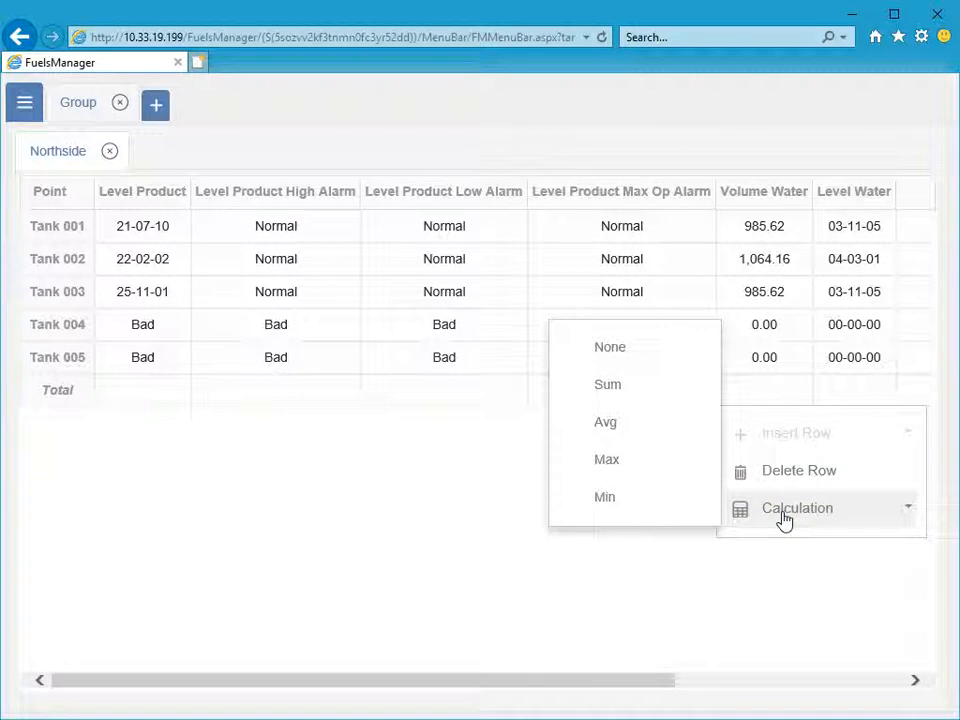
left_click(647, 399)
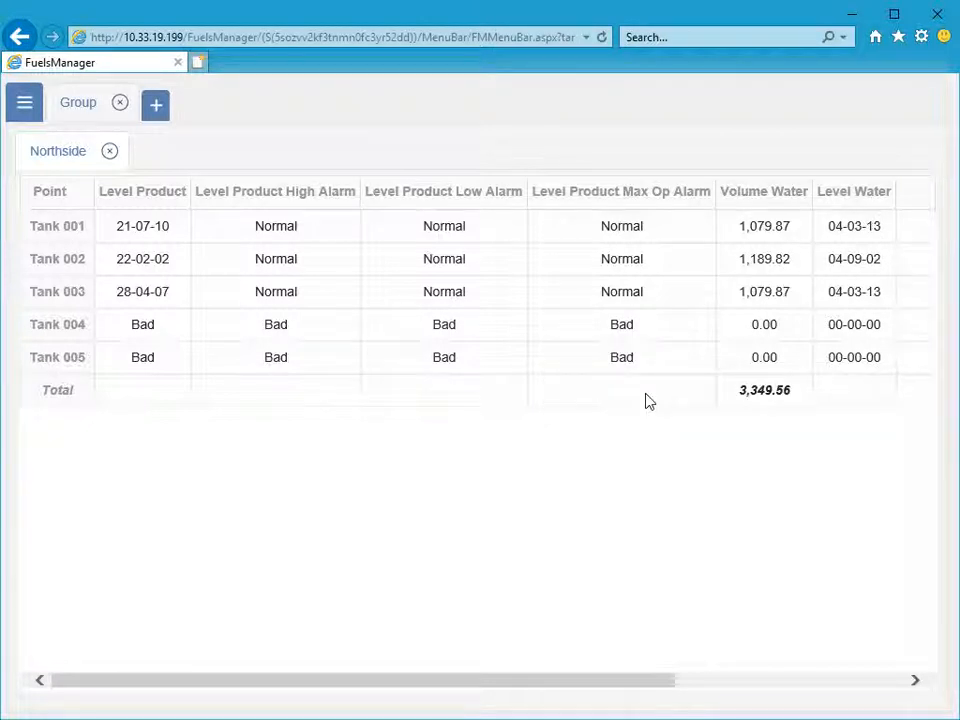